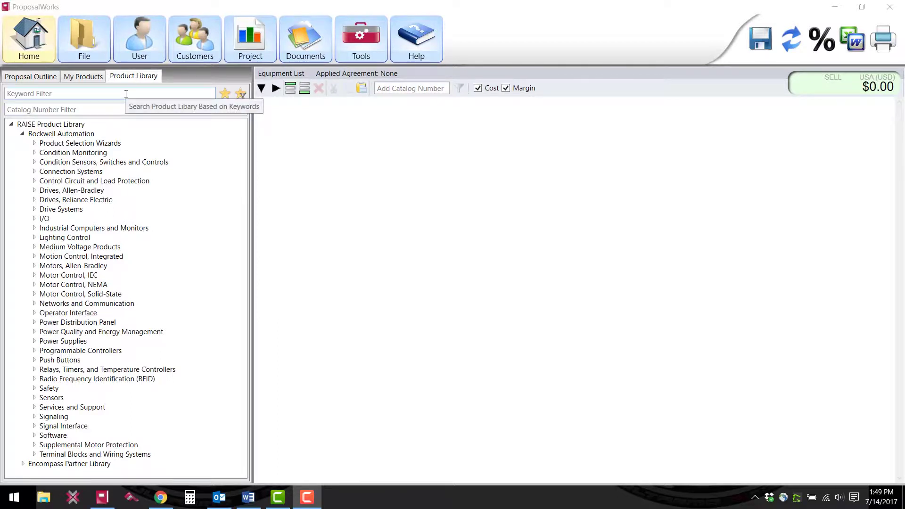
Step: Filter the catalog by 800f and open the 800F Momentary Push Button, Non-Illuminated configurator
text(800f)
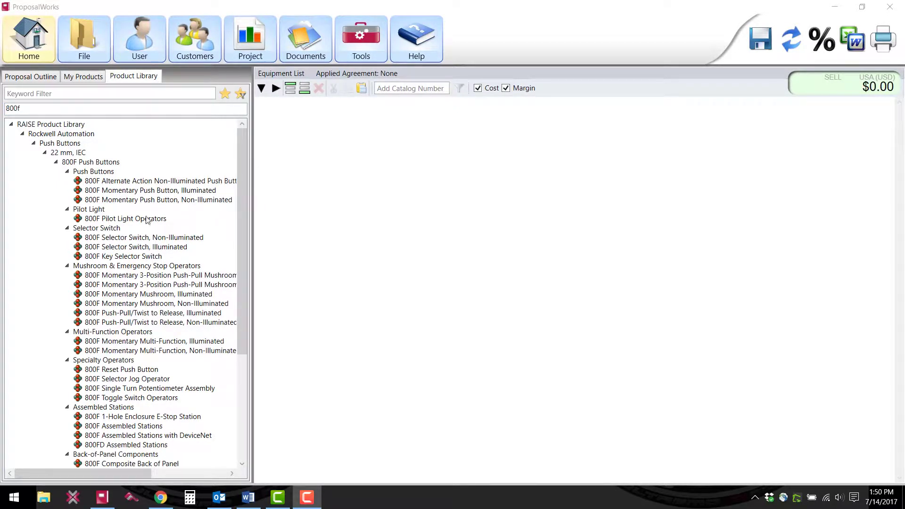
double_click(93, 200)
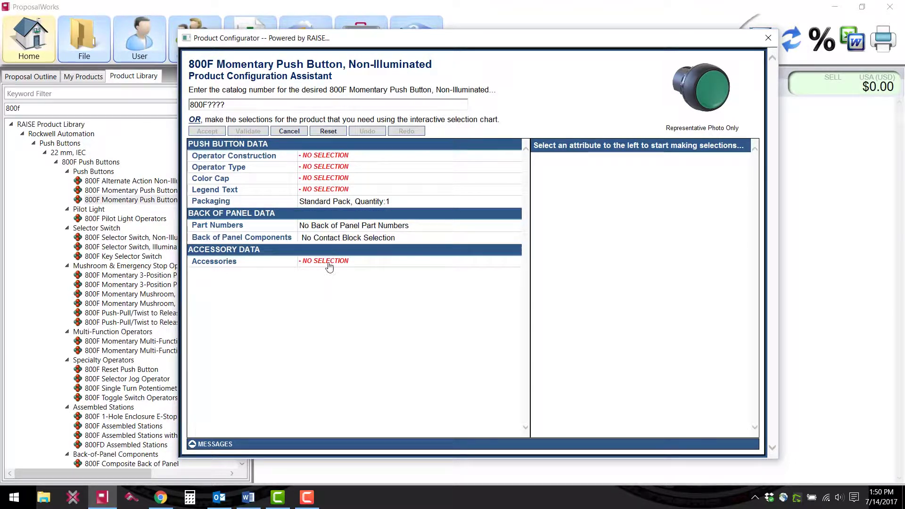
click(337, 159)
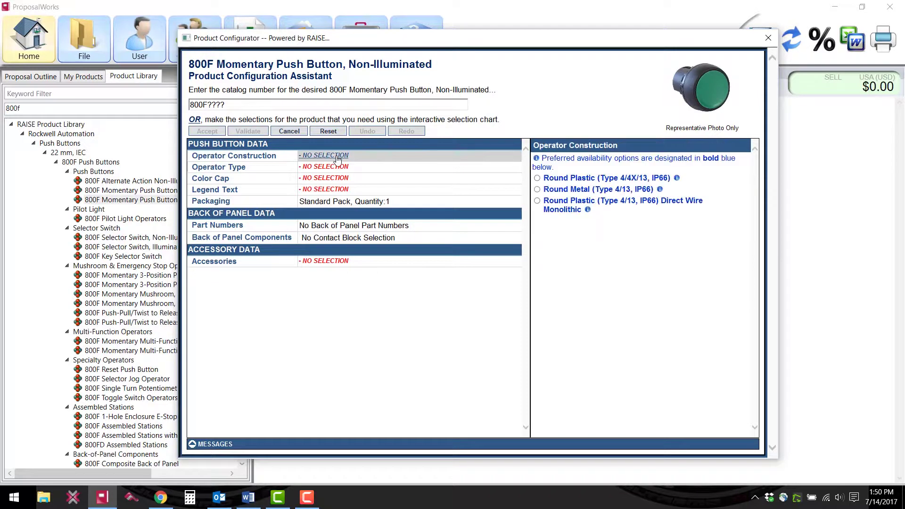
Step: Choose Round Plastic, Flush, Green cap and No Text legend to build catalog number 800FP-F3
click(582, 179)
click(336, 169)
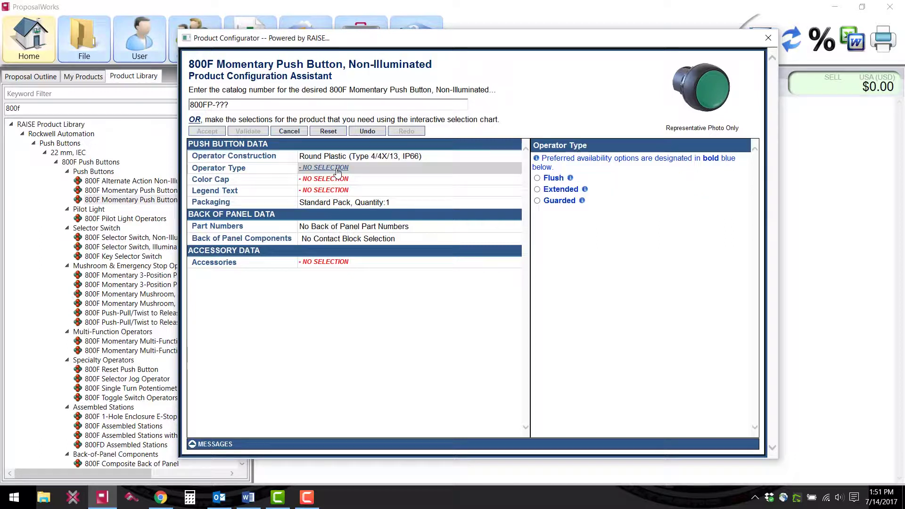
click(553, 179)
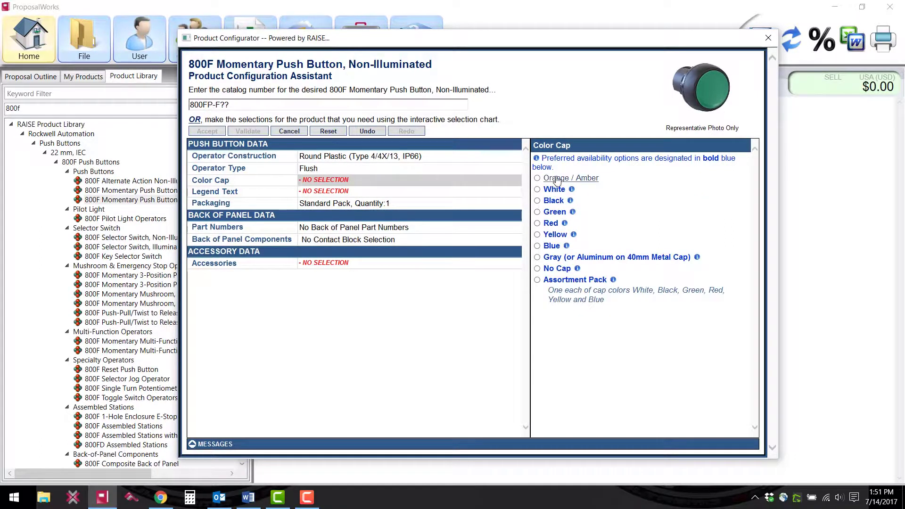
click(556, 215)
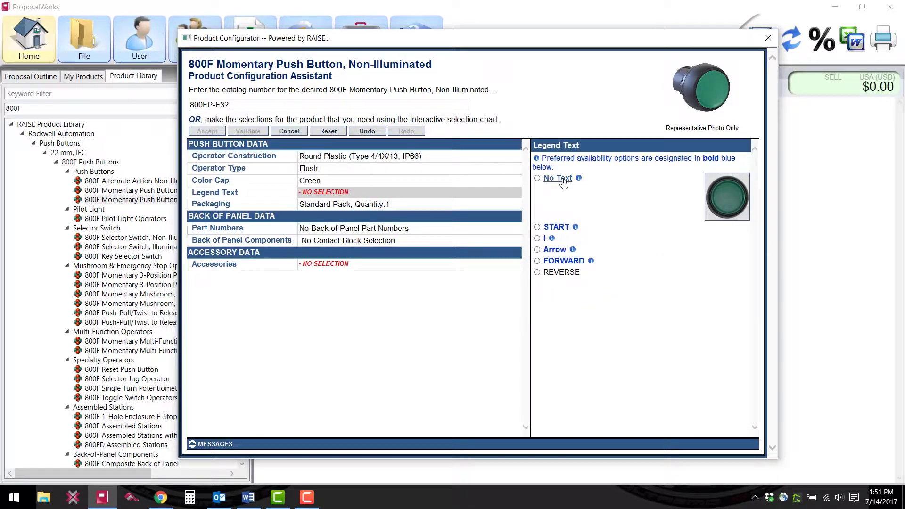
click(563, 183)
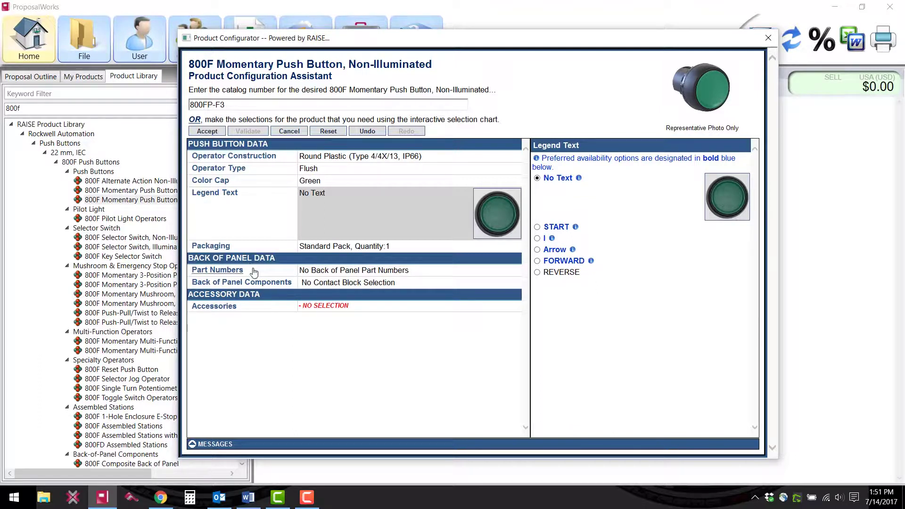
click(323, 272)
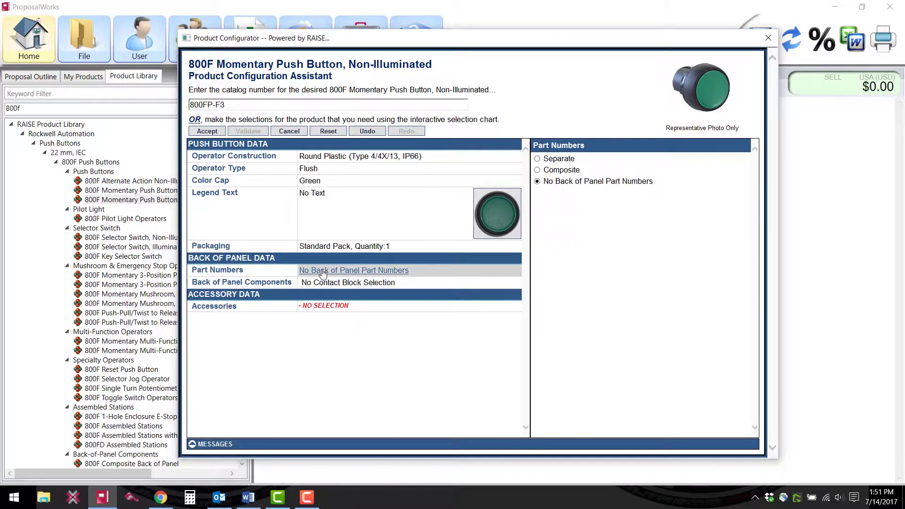
Step: Order back-of-panel parts separately, using a Plastic Latch Mount with standard screw contact blocks
click(562, 160)
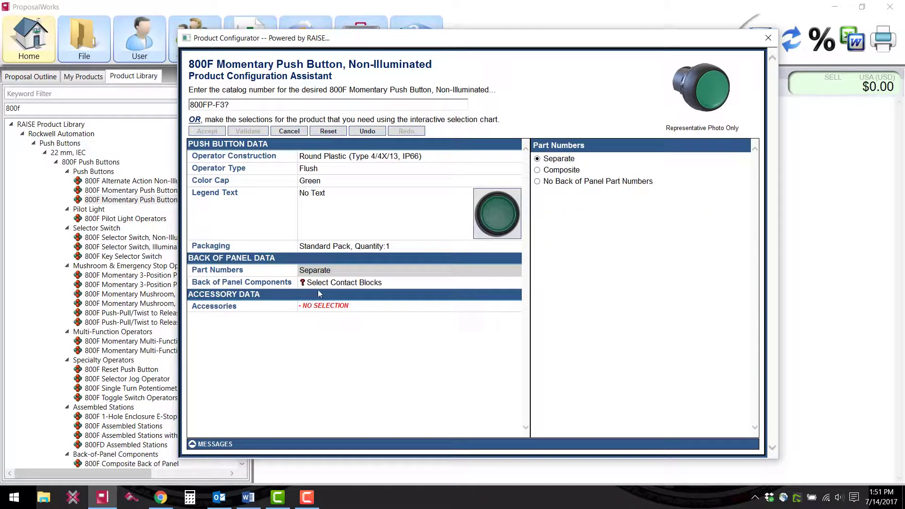
click(330, 283)
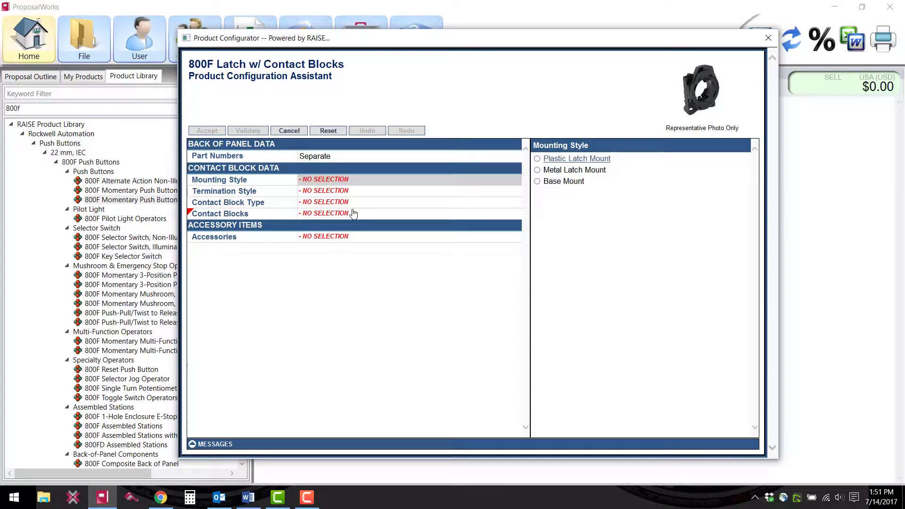
click(328, 195)
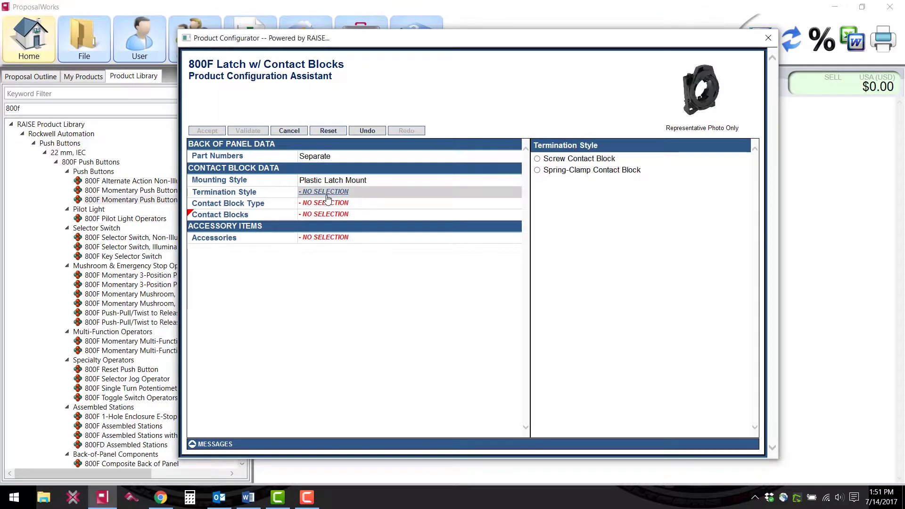
click(561, 159)
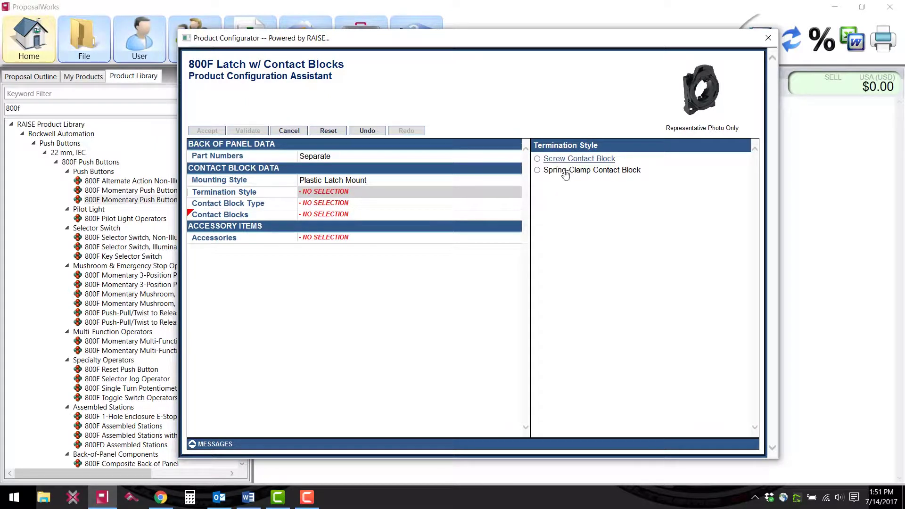
click(332, 206)
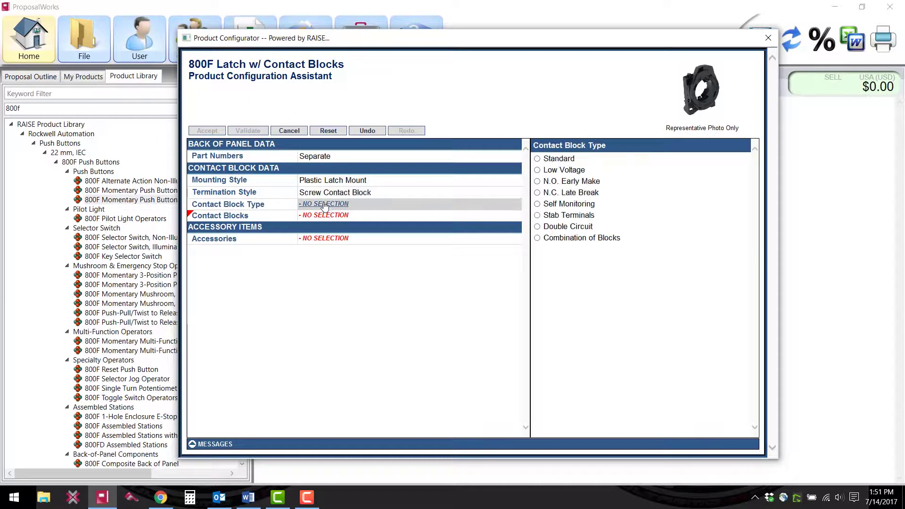
click(559, 159)
Step: Set one 1 N.O. and one 1 N.C. contact block and accept the configuration
click(487, 216)
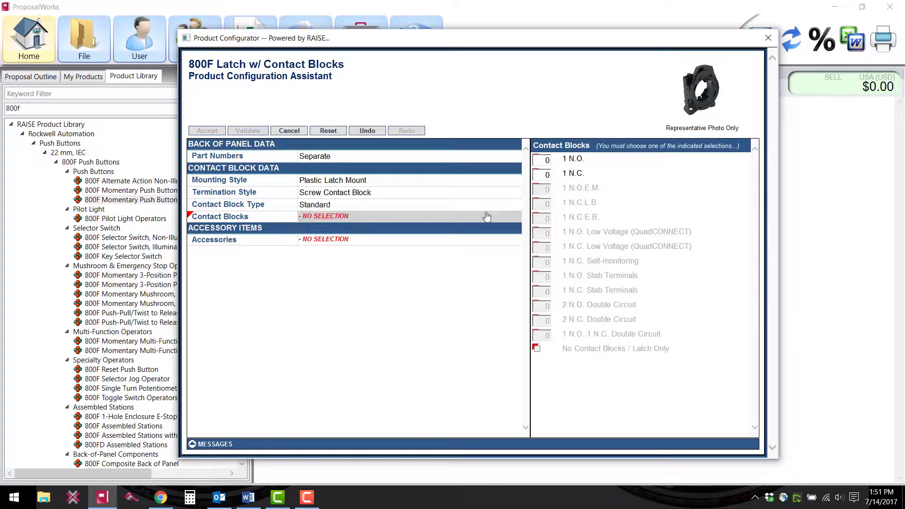
click(543, 161)
text(1)
click(544, 175)
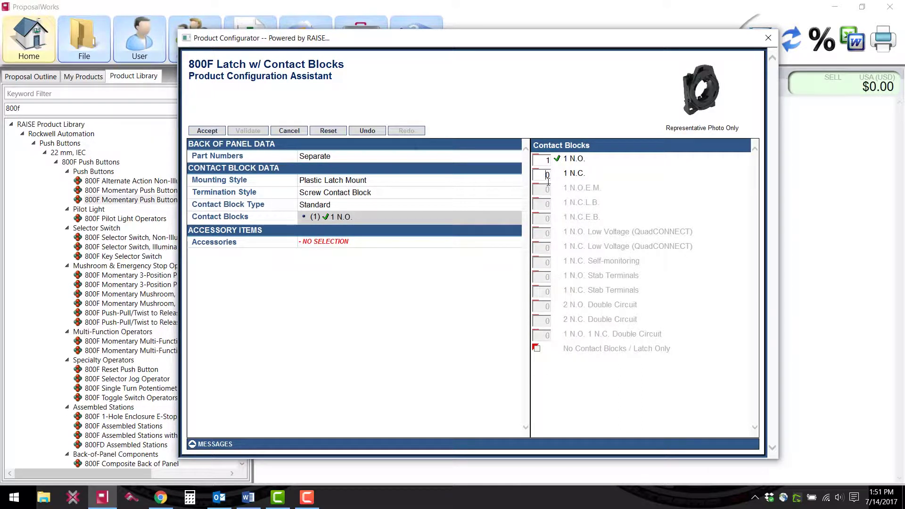
text(1)
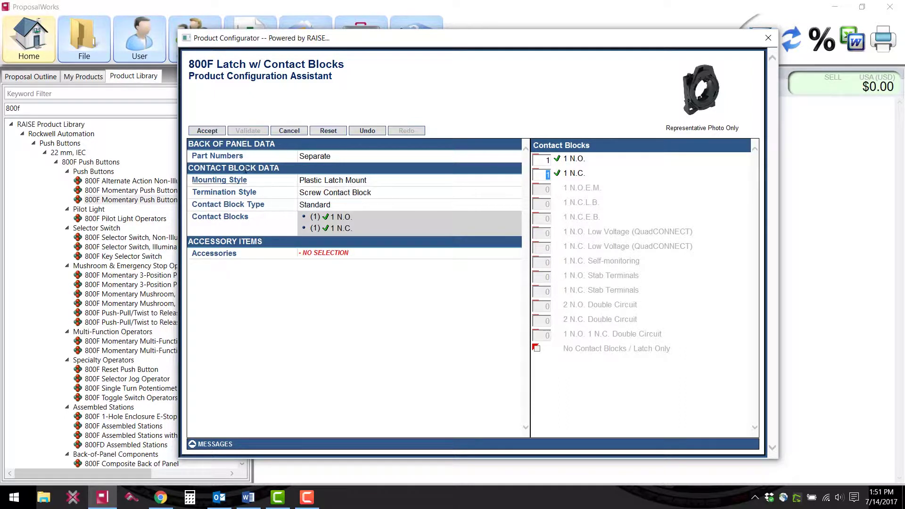
click(210, 133)
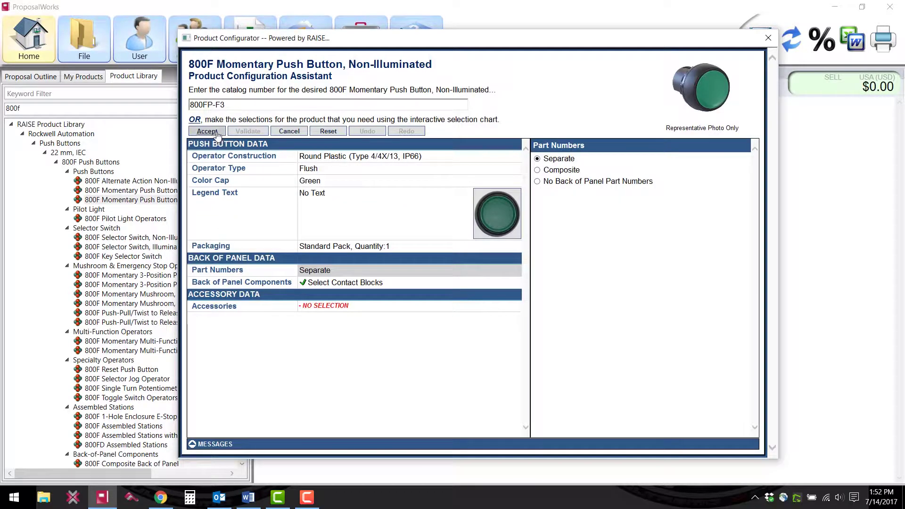
click(208, 132)
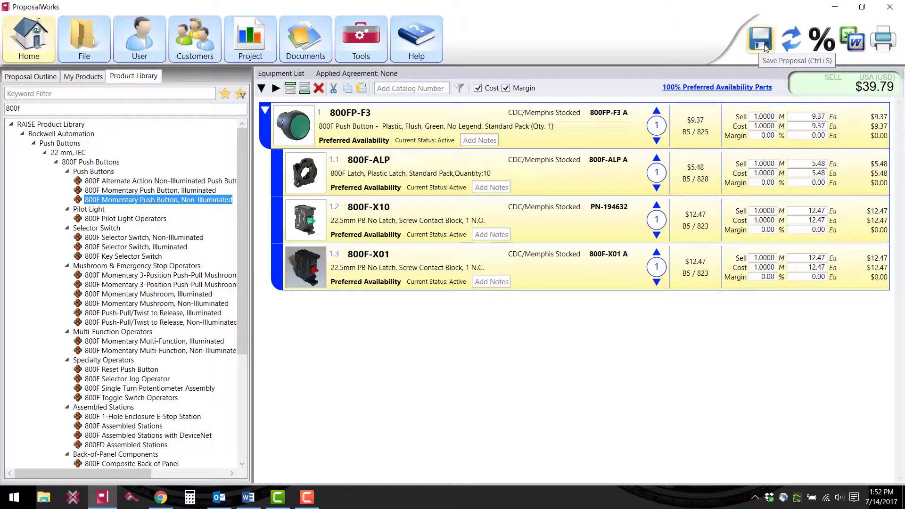
Step: Export the four-item $39.79 equipment list to a Word document and view it
click(854, 44)
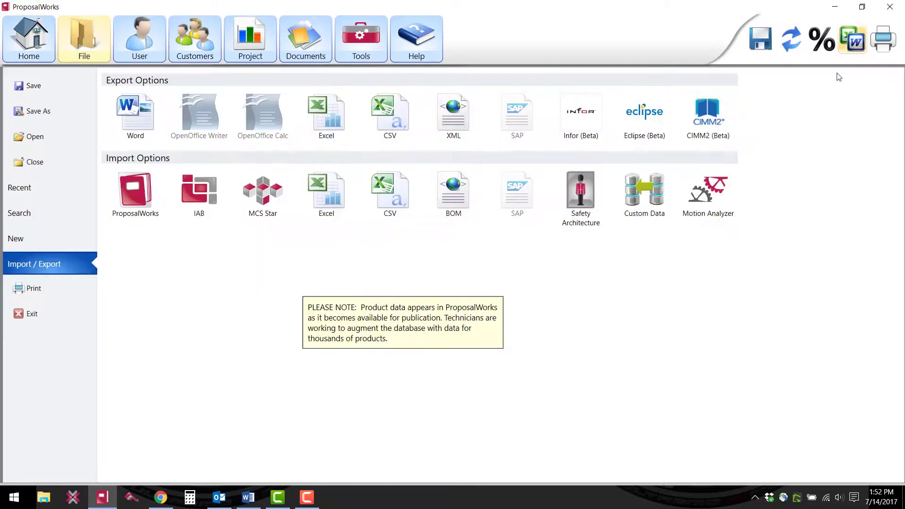
click(138, 126)
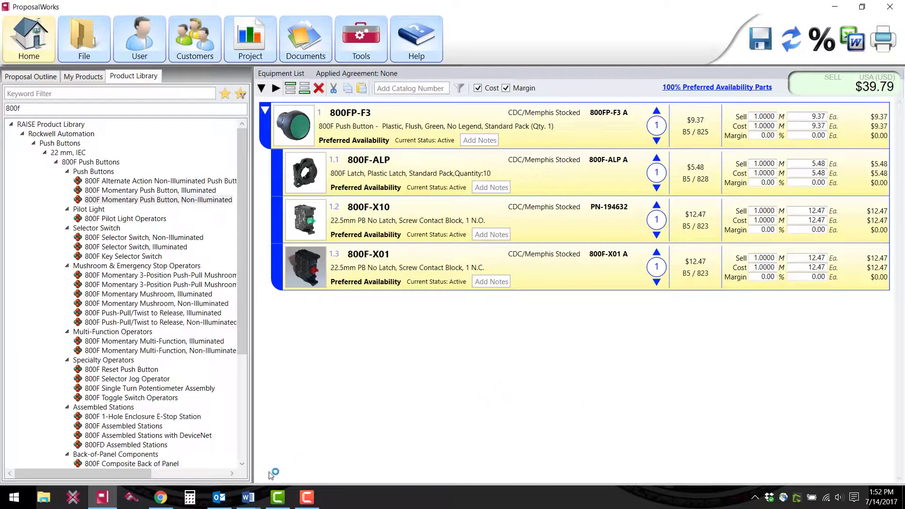
mouse_move(249, 498)
click(311, 446)
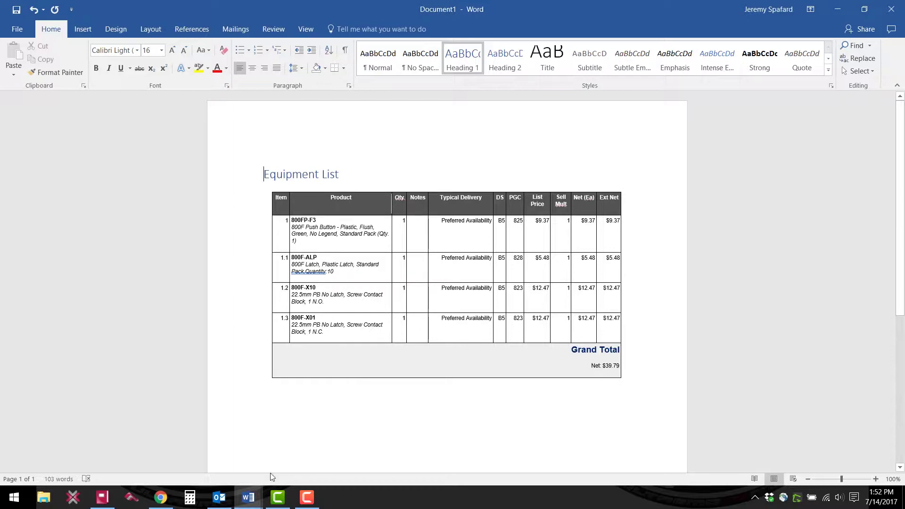
Step: Switch from the Word Equipment List back to ProposalWorks
click(102, 497)
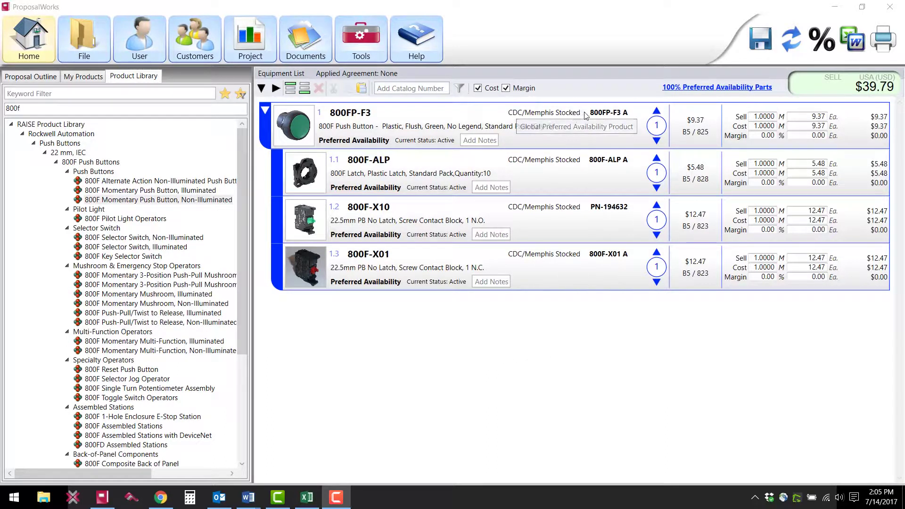
Step: Copy 800FP-F3, 800F-ALP, 800F-X10 and 800F-X01 from Excel cells B2:B5
mouse_move(422, 144)
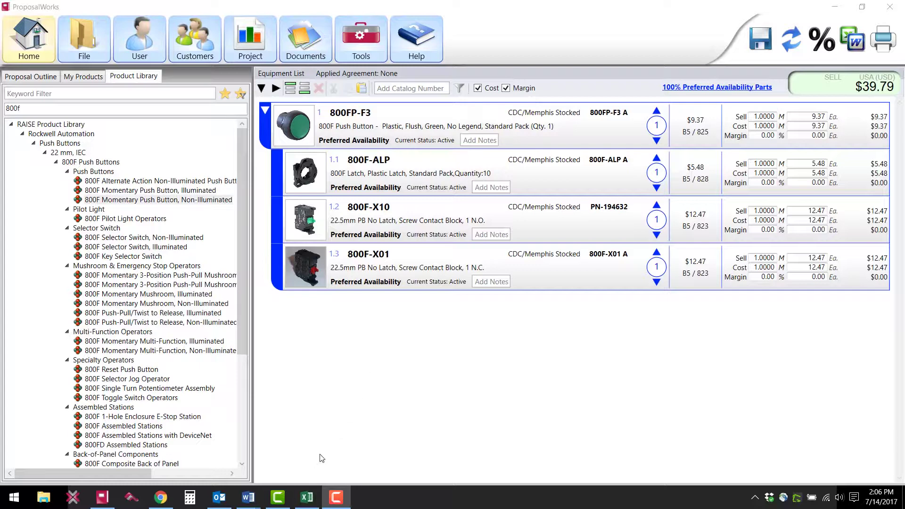
click(307, 496)
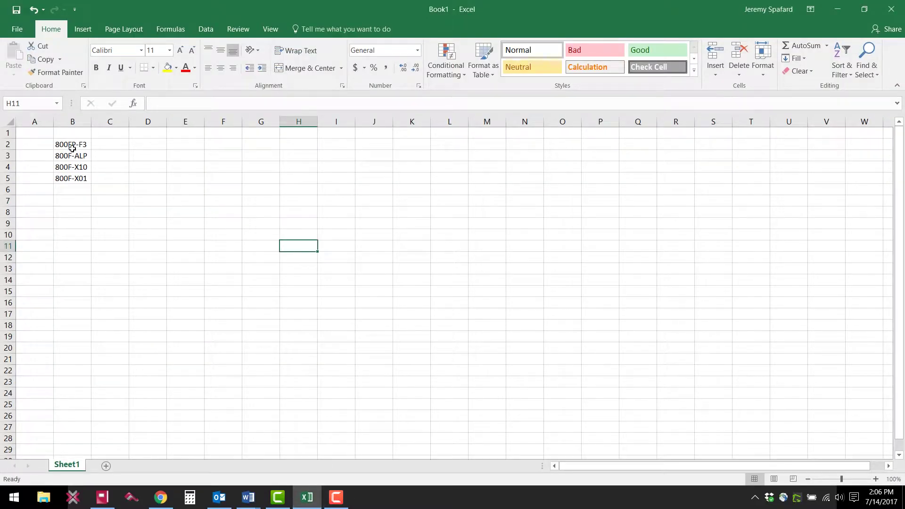
drag(72, 148, 72, 179)
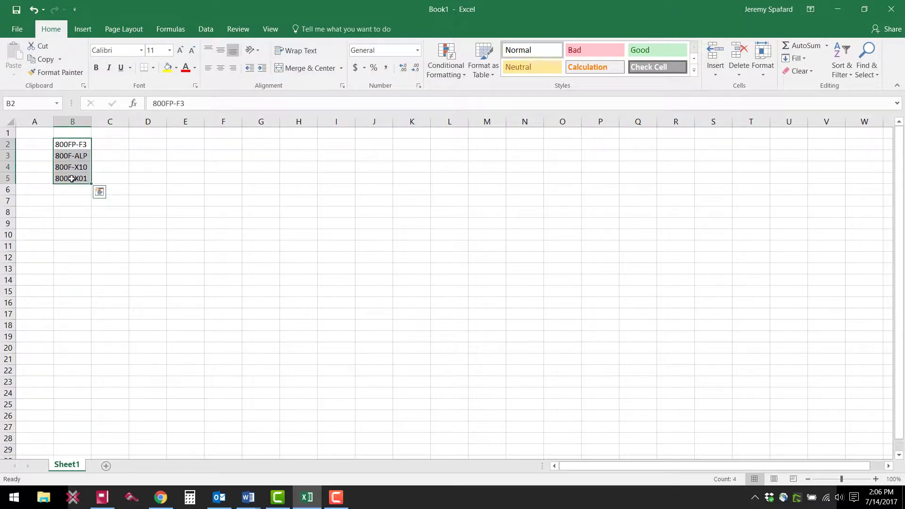
key(ctrl+c)
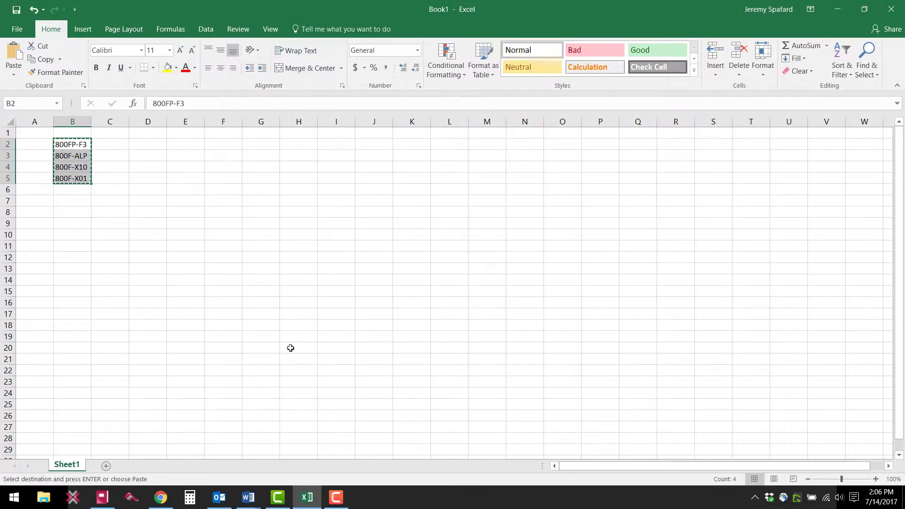
Step: Paste the four copied catalog numbers into the equipment list as items 2–5, totalling $79.58
click(102, 496)
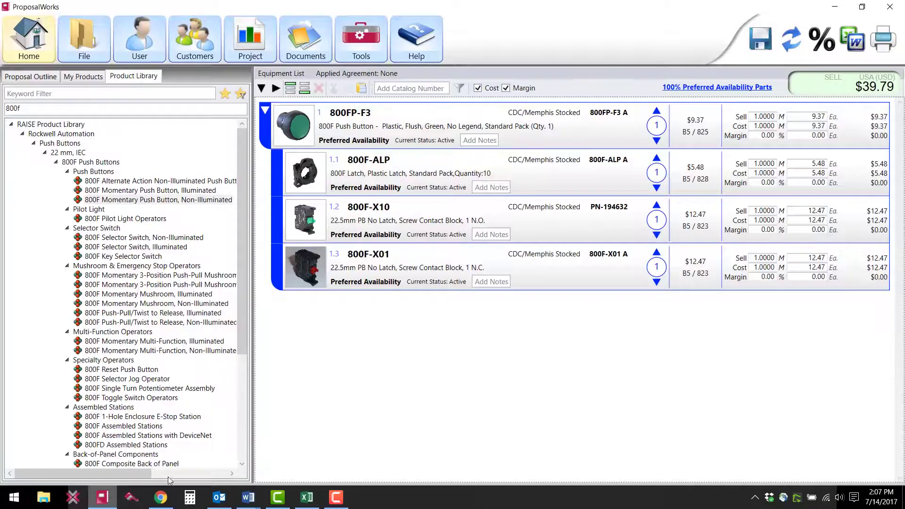
right_click(455, 353)
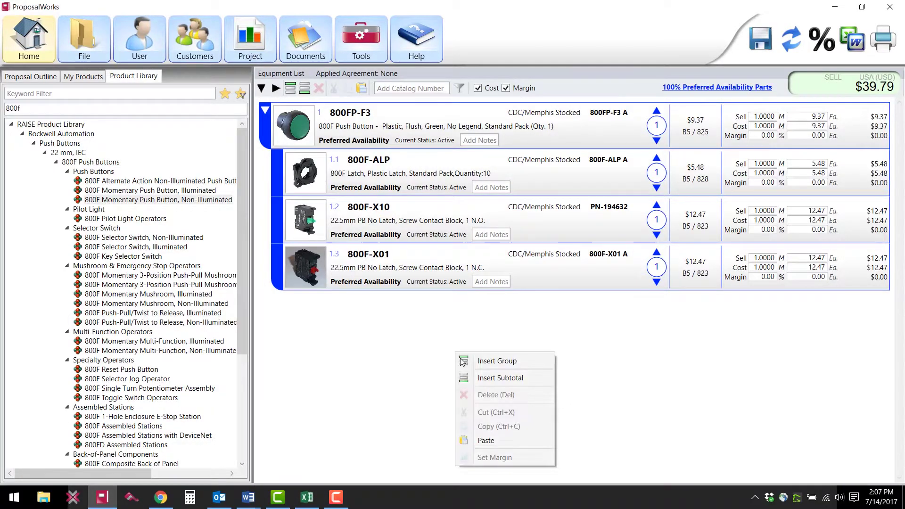
click(486, 441)
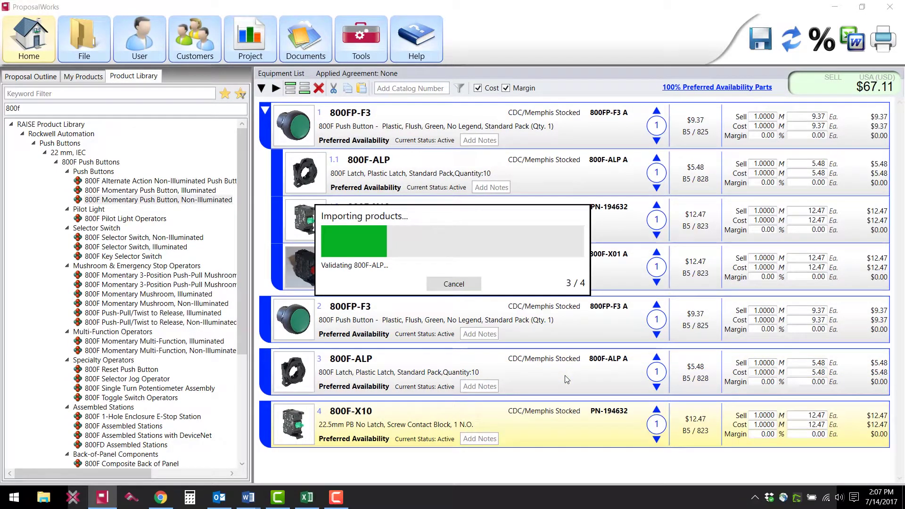
key(alt+Tab)
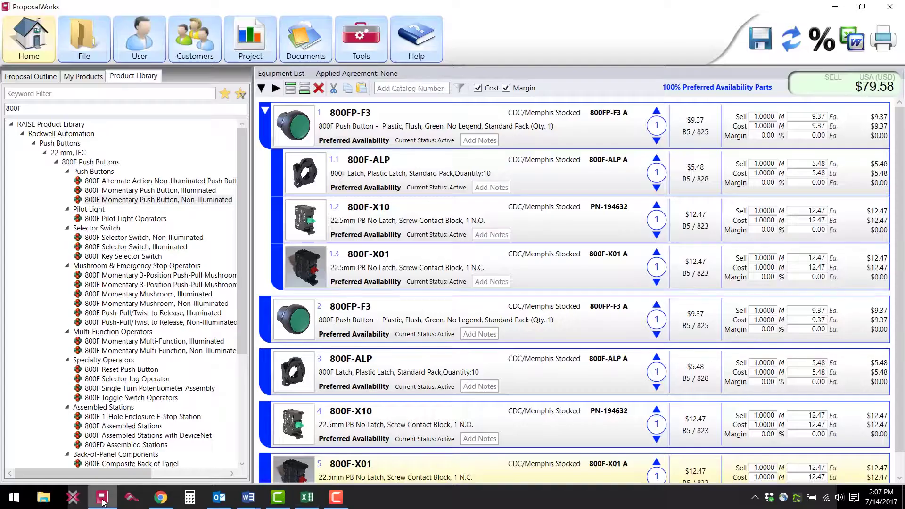
click(103, 498)
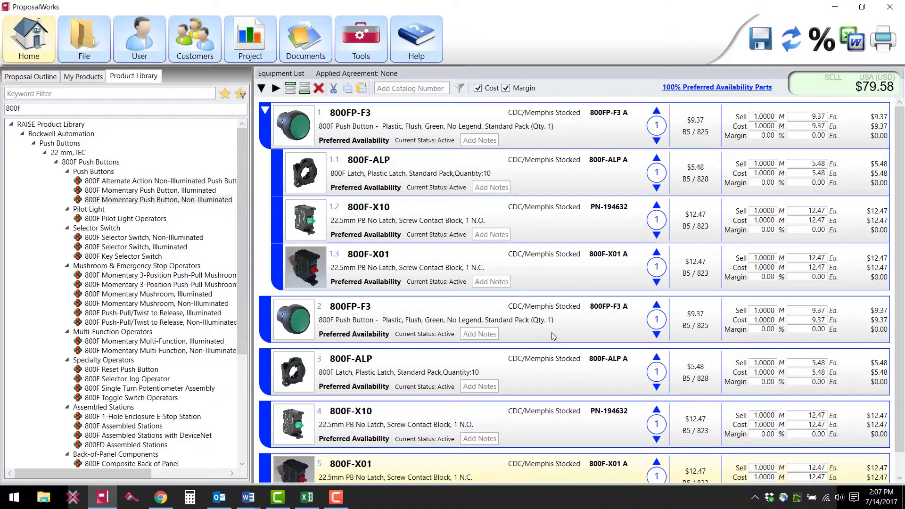